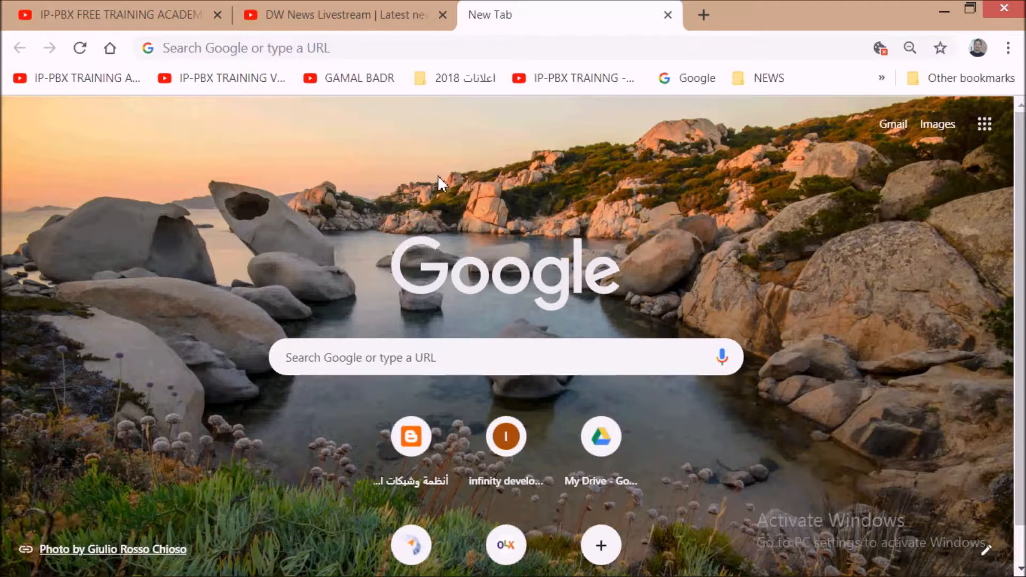
Step: Load the Web Maintenance Console login page at 192.168.1.8 in Chrome
click(360, 48)
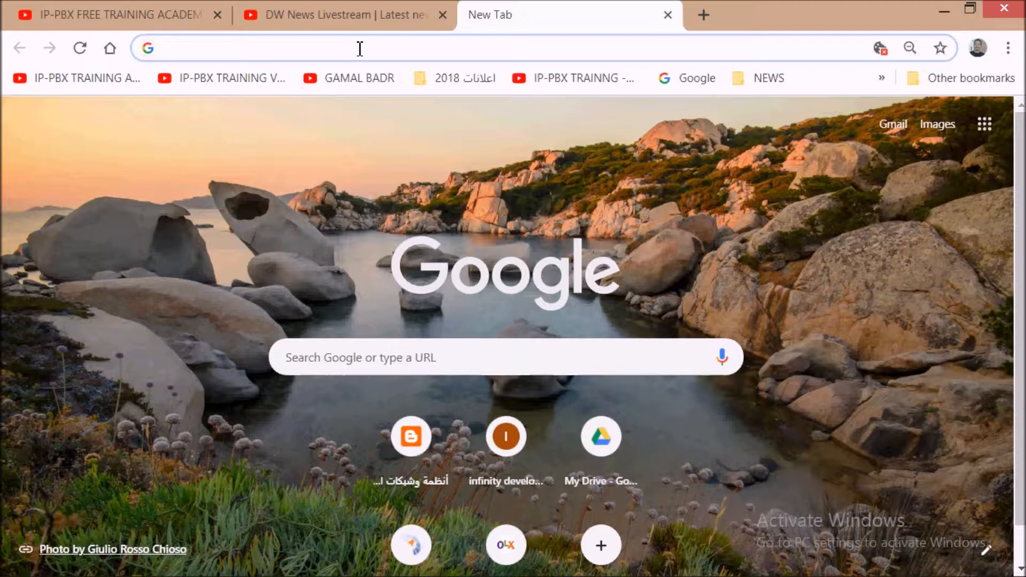
text(1)
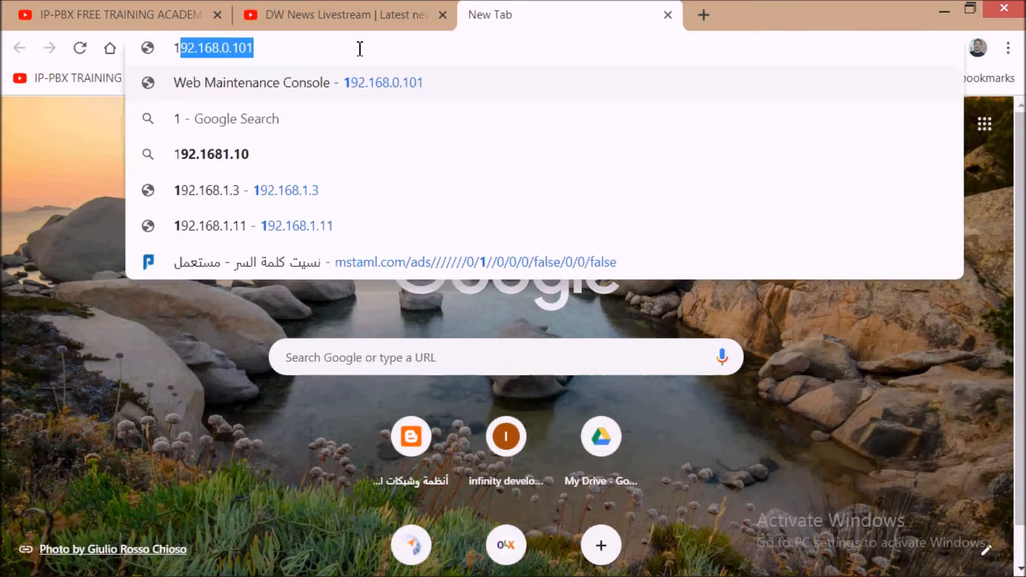
text(92)
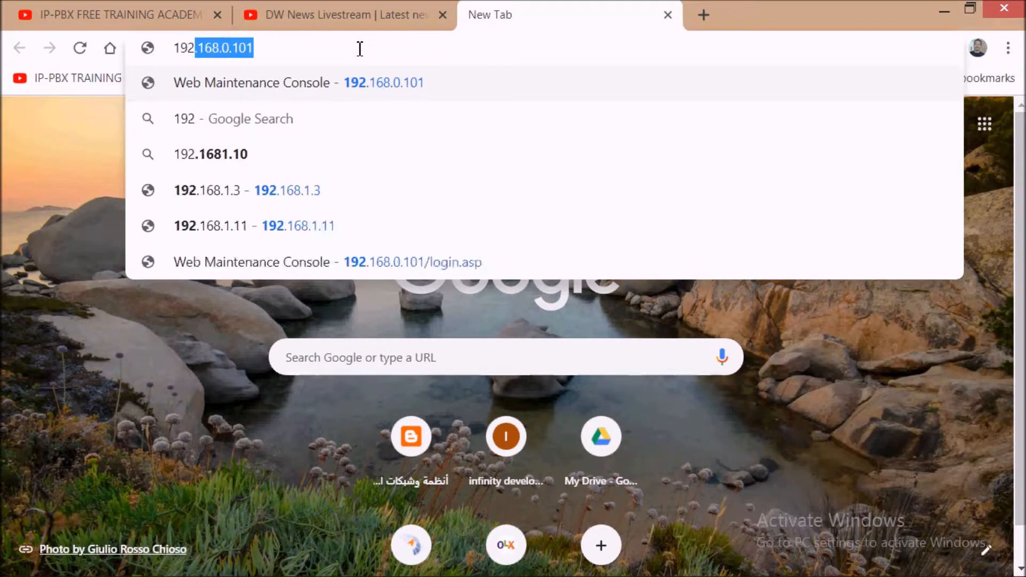
text(.16)
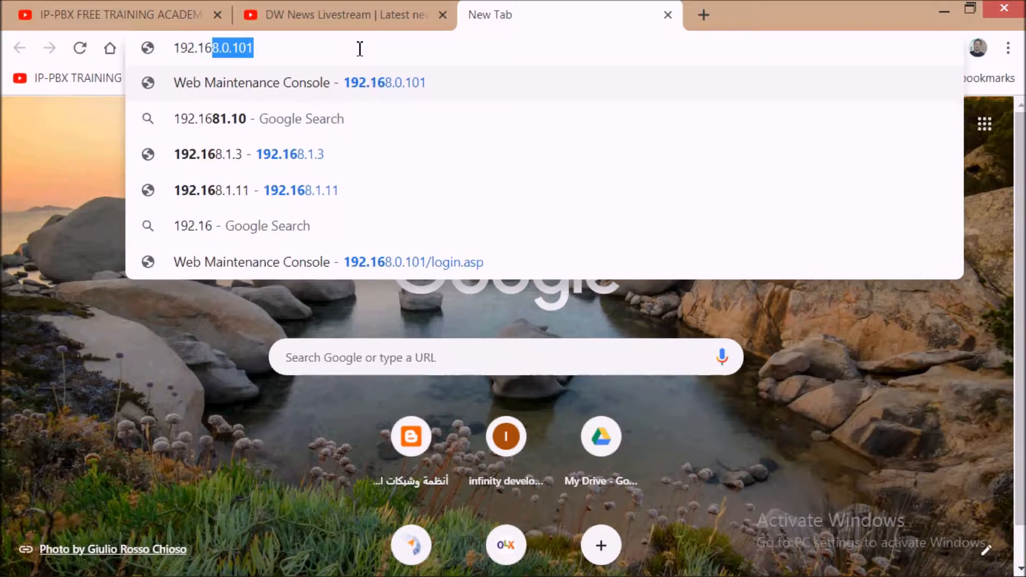
text(8.1.)
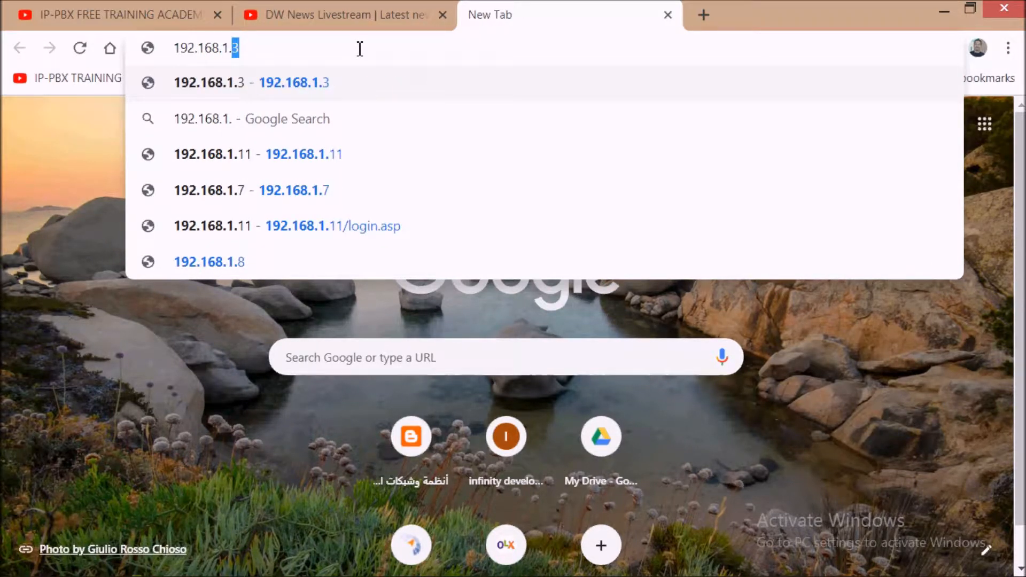
text(8)
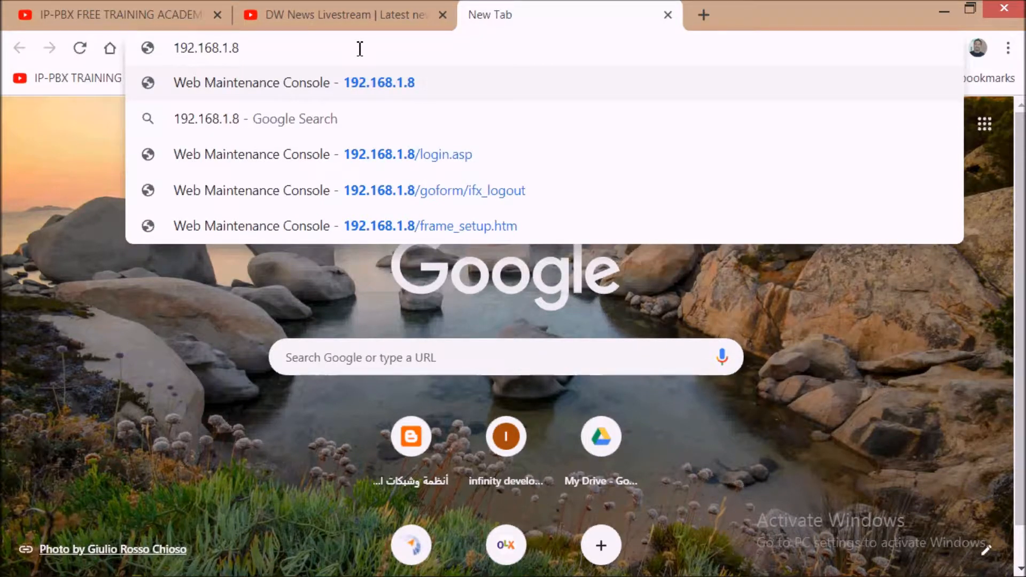
key(Return)
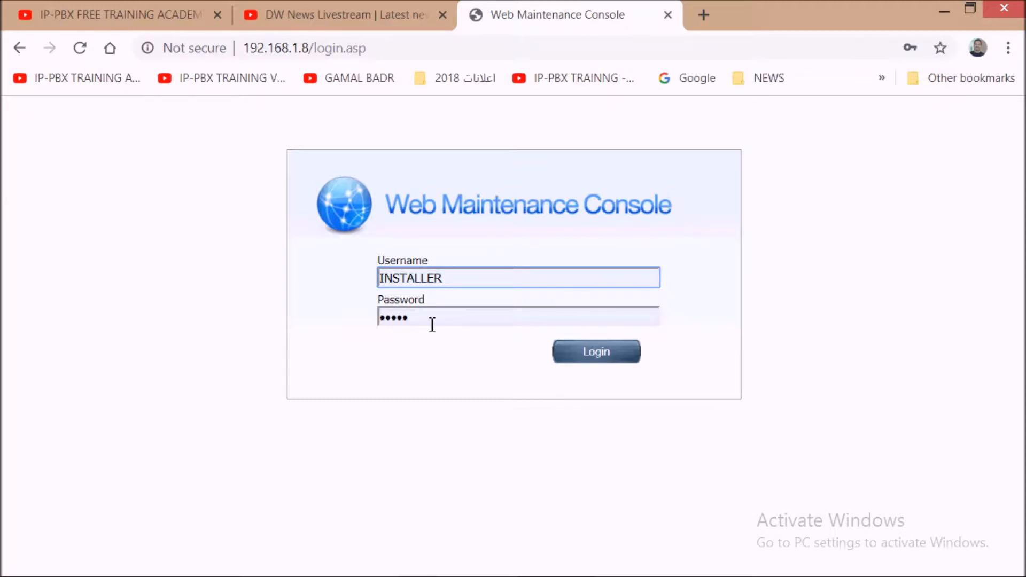
Step: Log in to the console and bring up the Network Configuration page
click(596, 361)
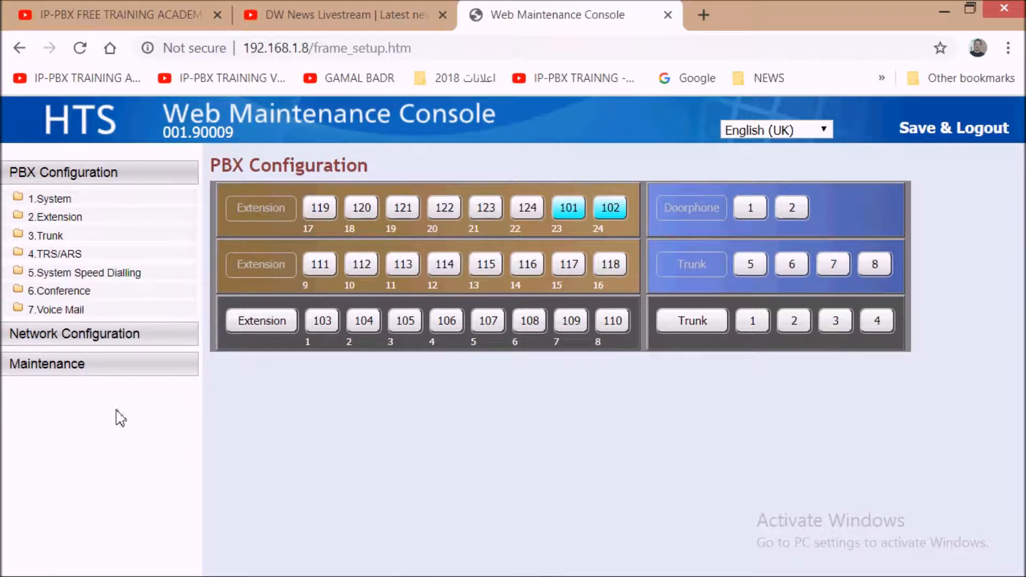
click(415, 48)
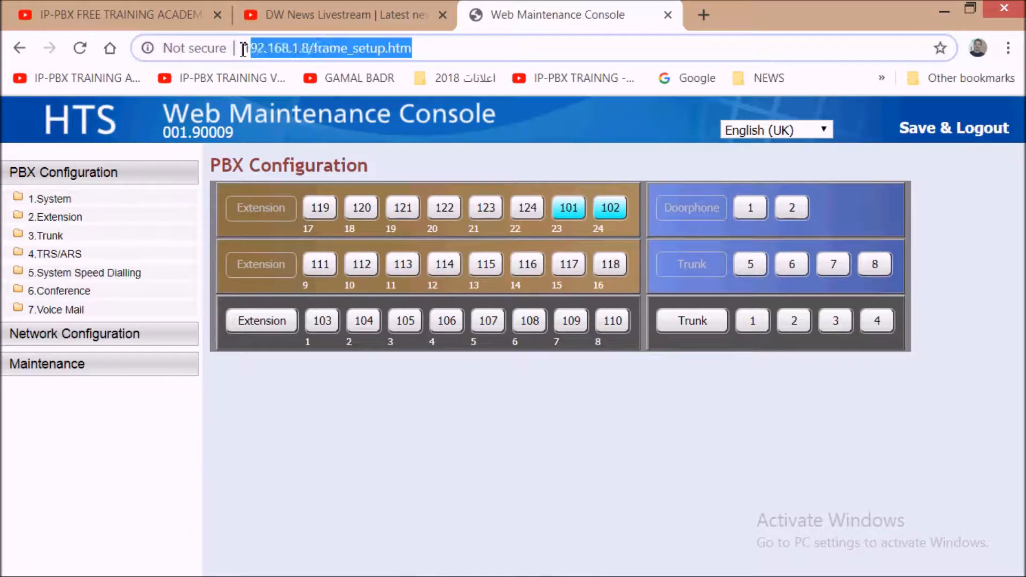
click(106, 334)
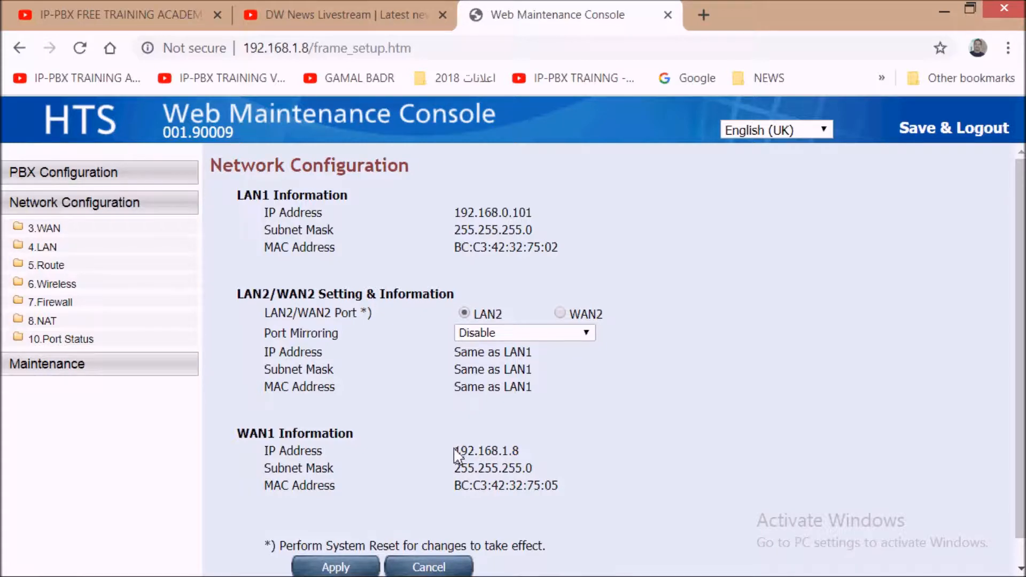
drag(456, 450, 539, 454)
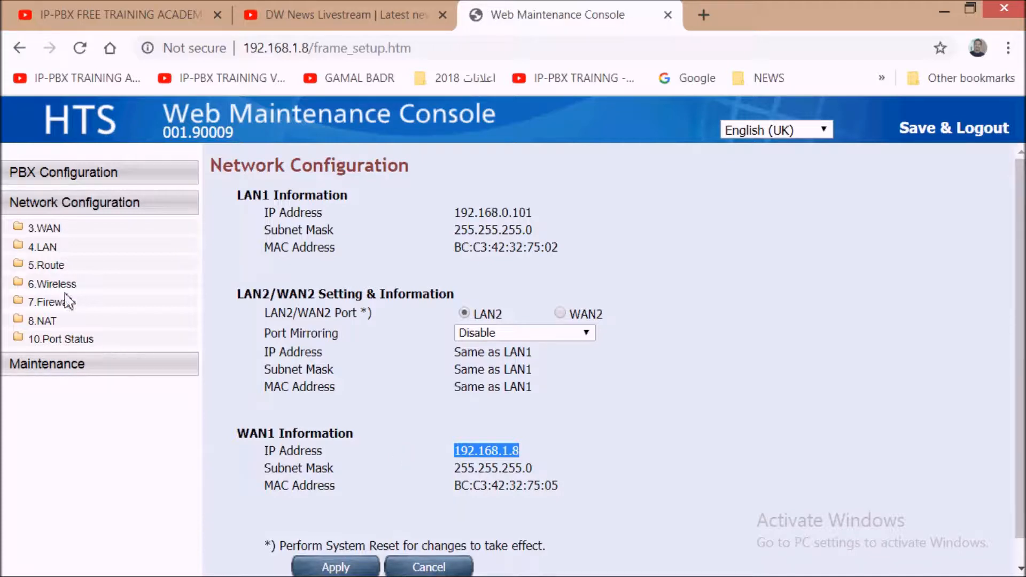
click(86, 177)
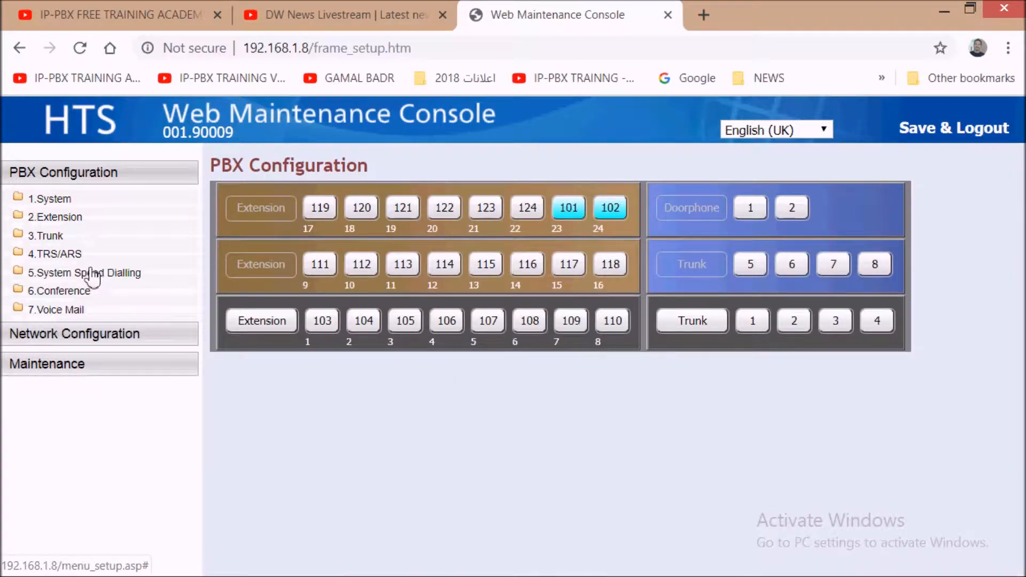
Step: Enable Incoming Call Block when No Caller ID under Trunk > Caller ID Modify & Block and apply
click(59, 239)
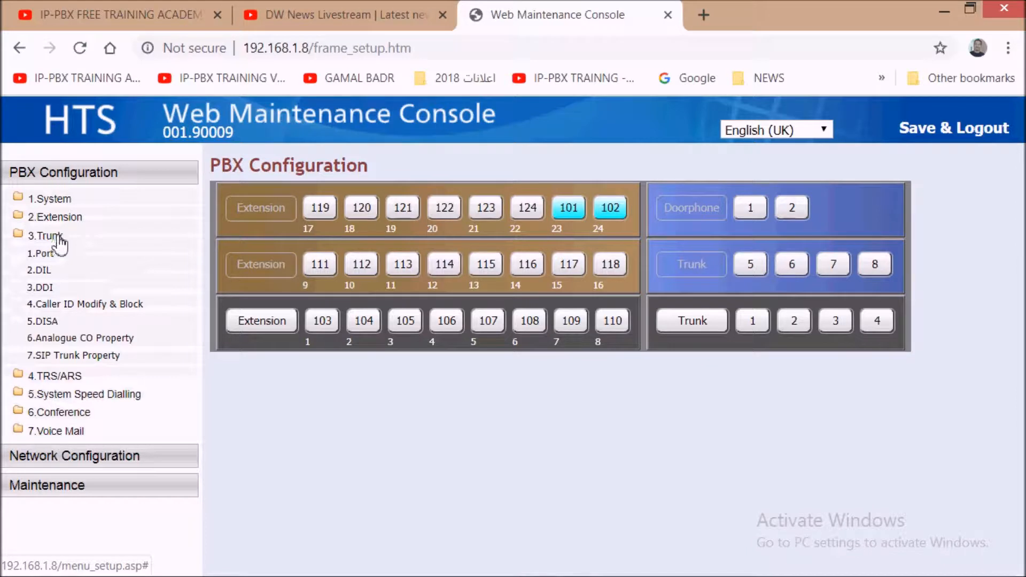
click(90, 305)
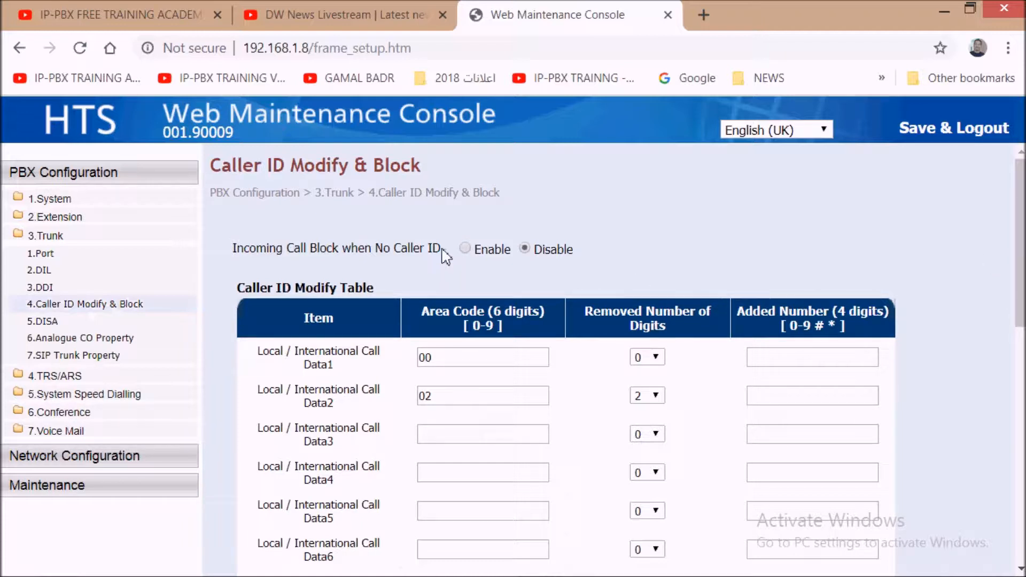
drag(432, 249, 379, 251)
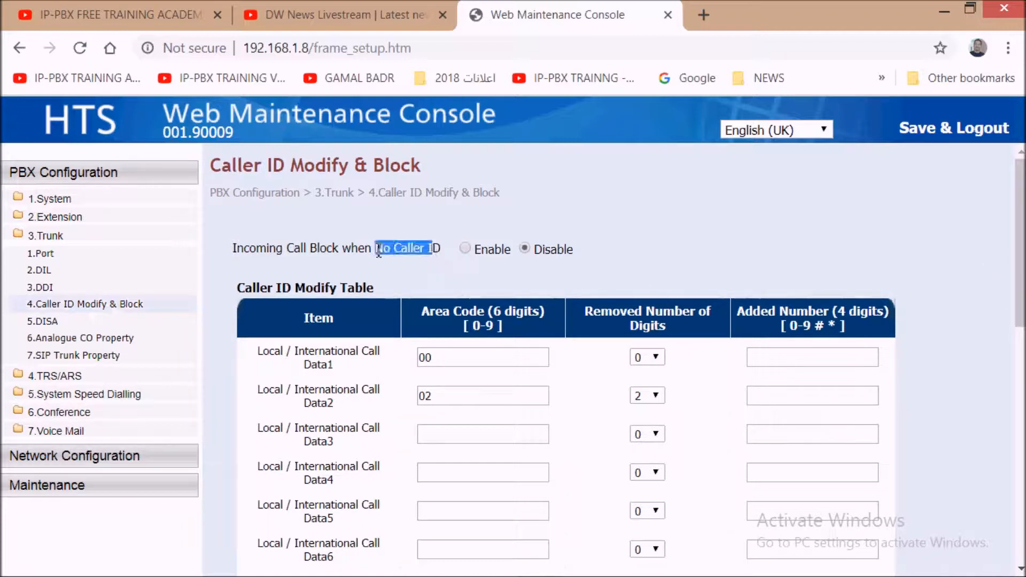
click(381, 256)
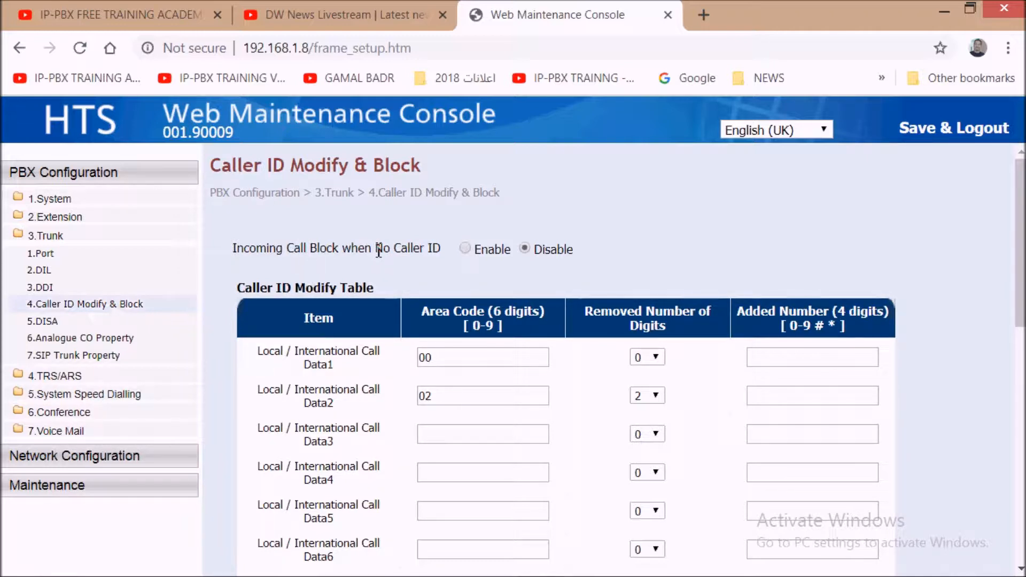
drag(375, 249, 443, 255)
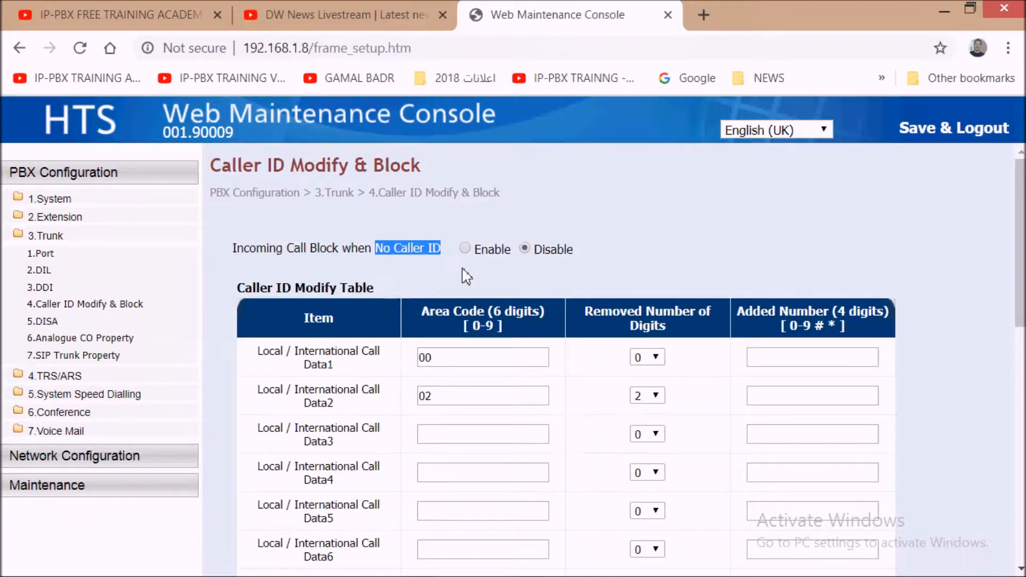
click(466, 249)
drag(1020, 238, 1022, 444)
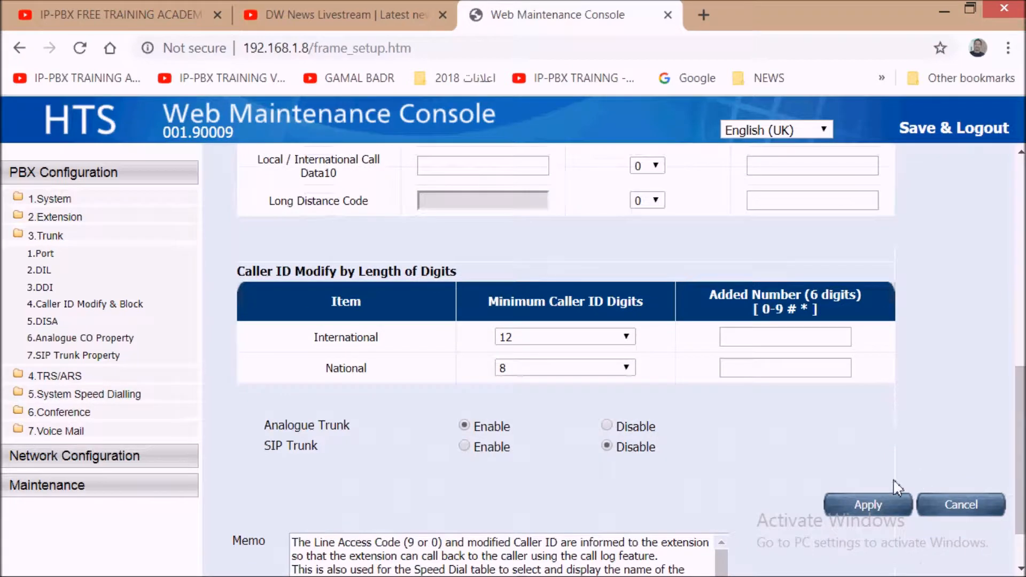
click(870, 506)
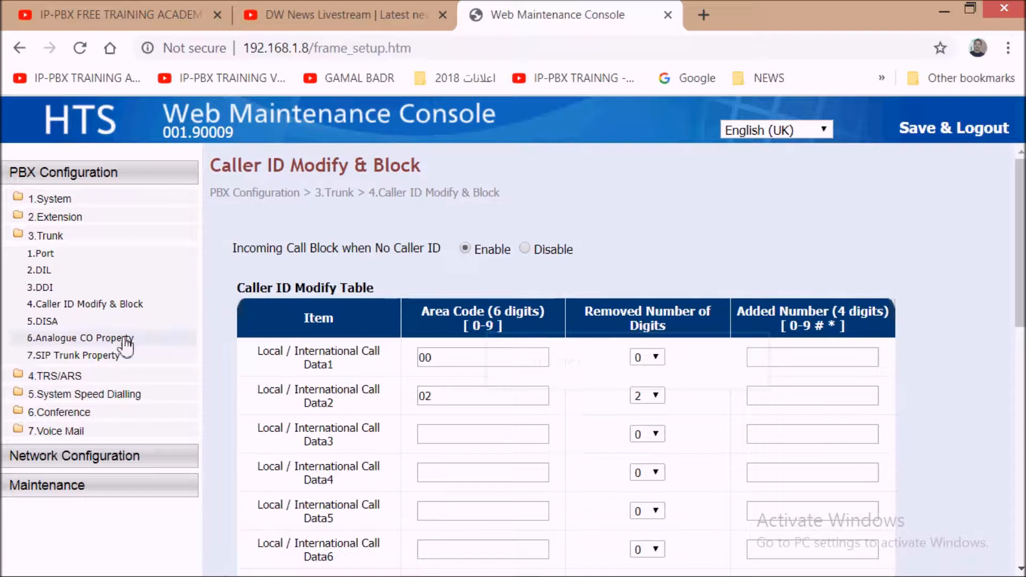
Step: Open the System Speed Dialling table and enter the contact's name for entry 000
click(111, 394)
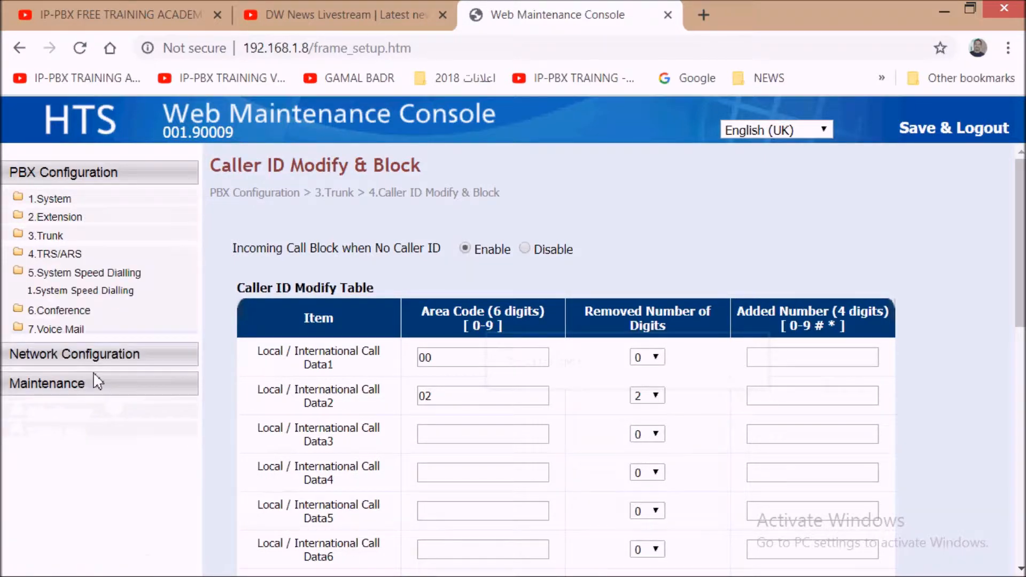
click(89, 295)
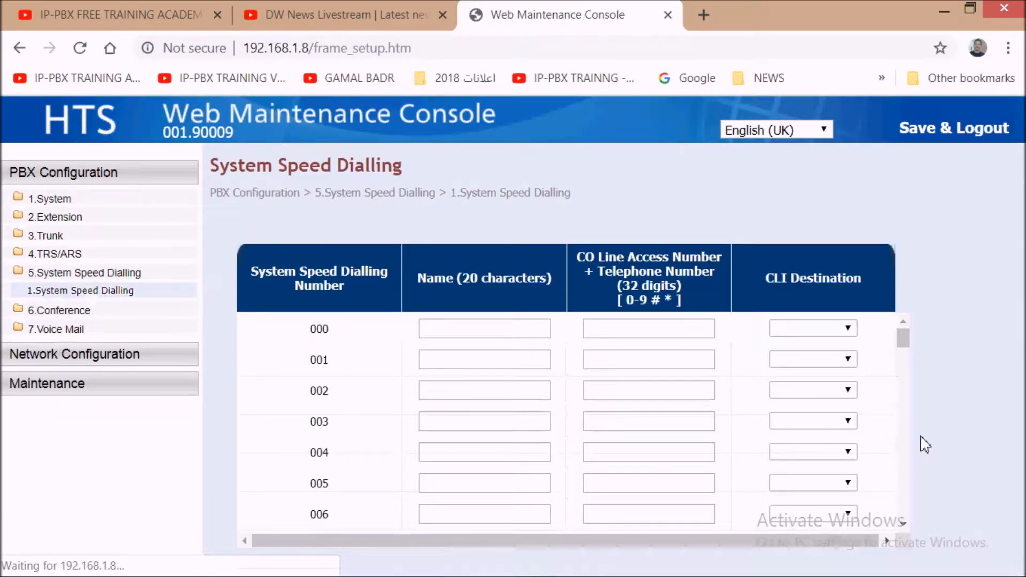
drag(903, 340, 908, 551)
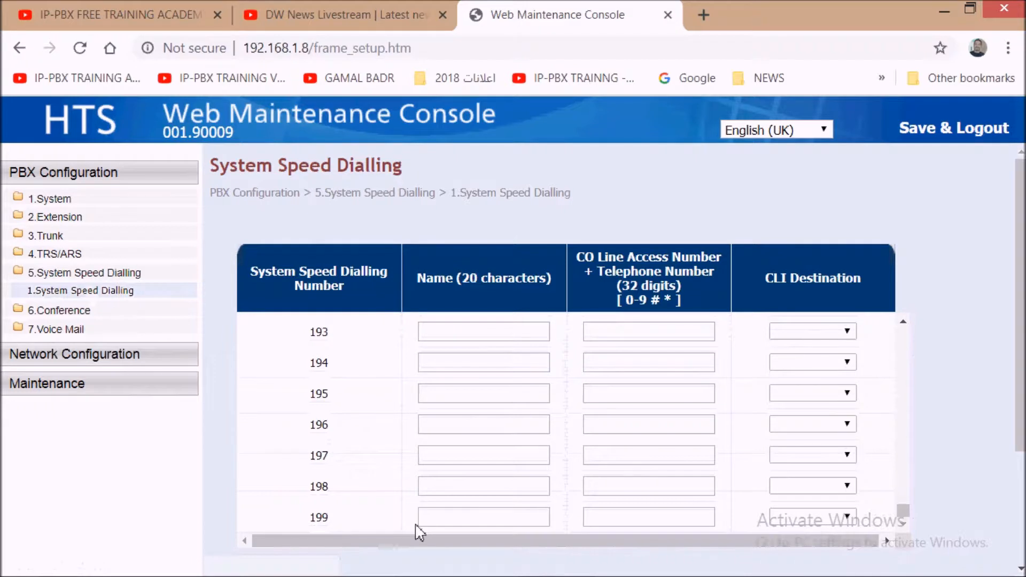
drag(904, 513, 910, 334)
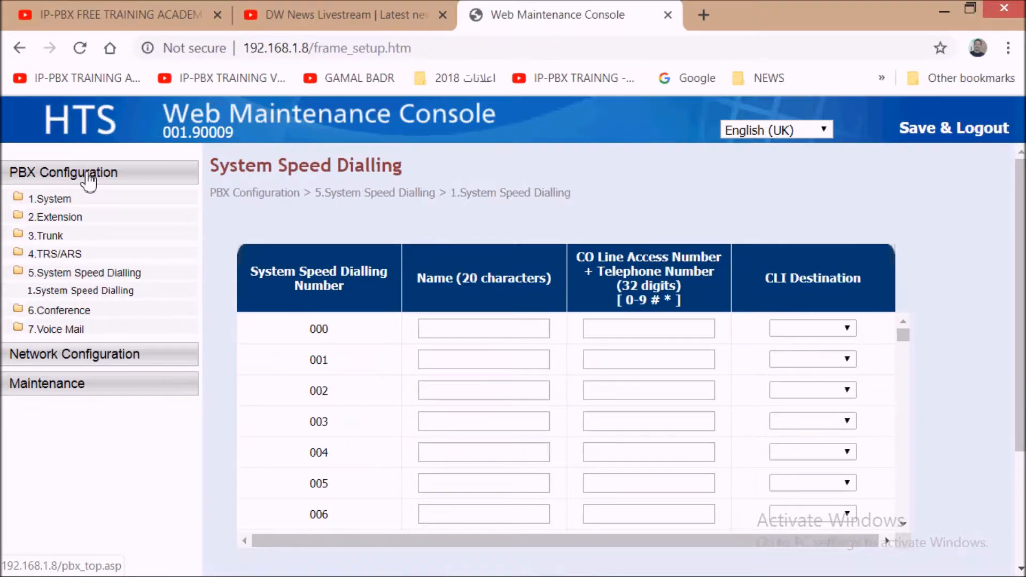
click(468, 332)
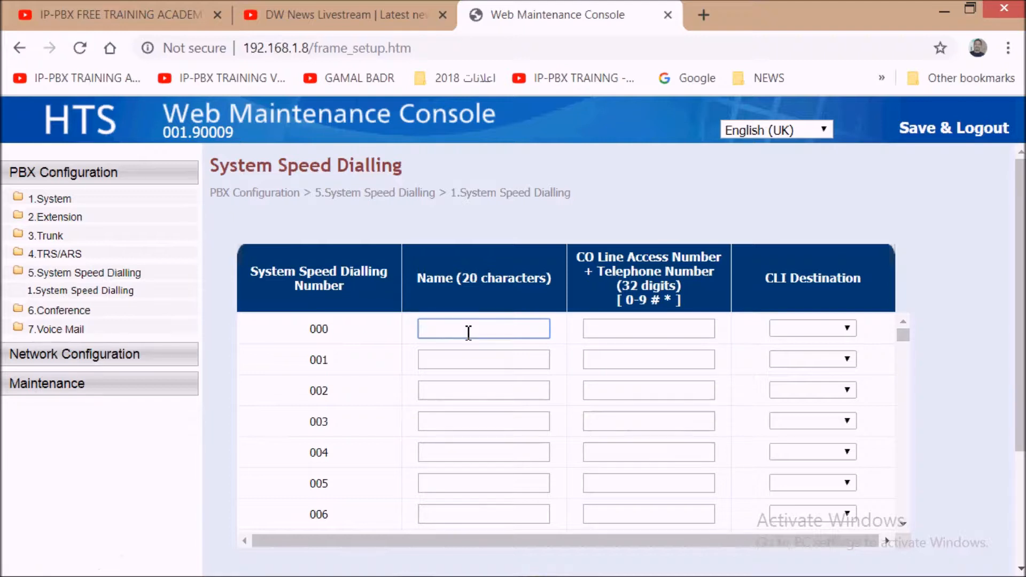
Step: Enter access digit 9 plus the contact's telephone number as entry 000's CO Line Access Number
click(622, 330)
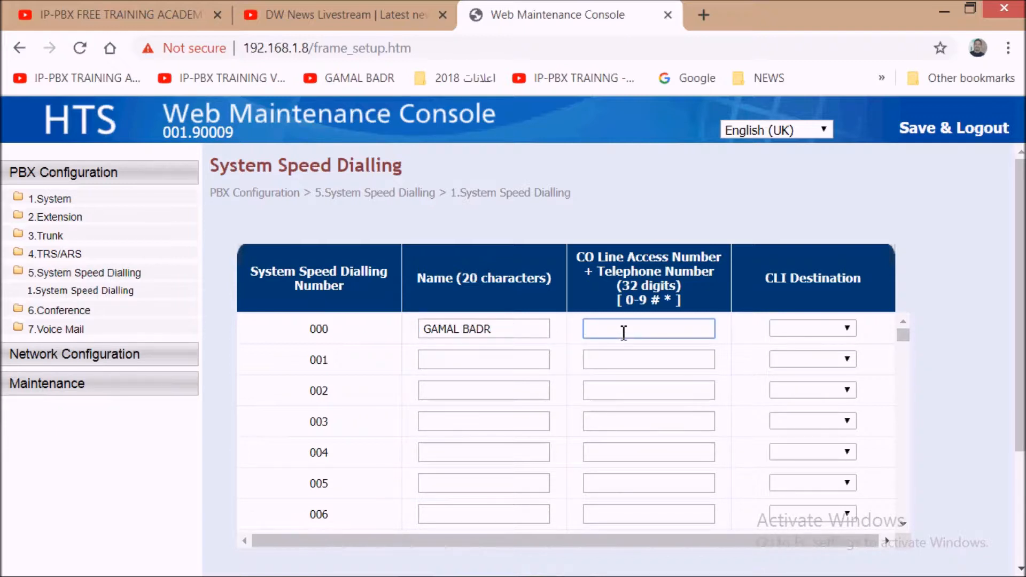
text(9)
drag(671, 328, 577, 333)
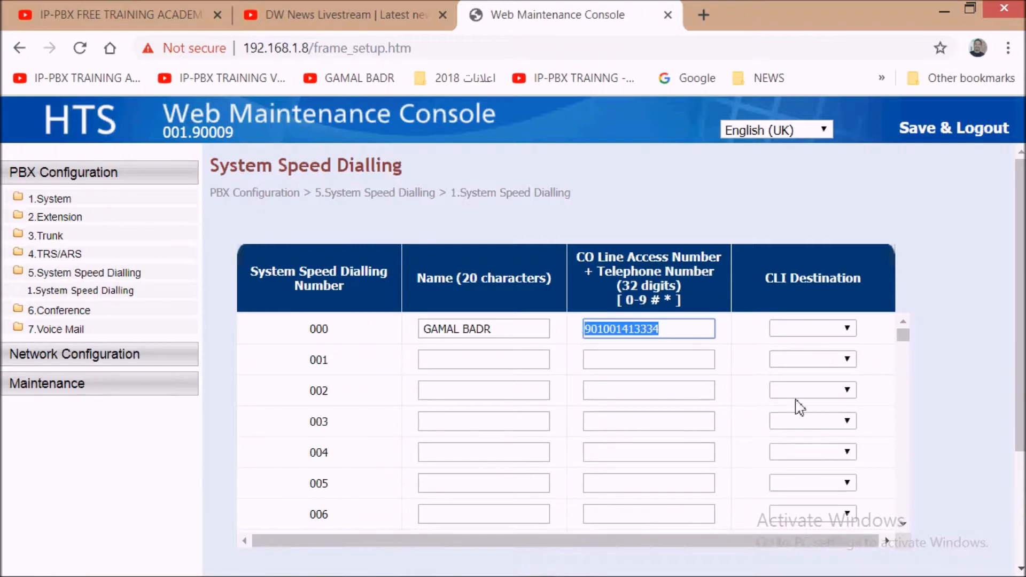
Step: Set entry 000's CLI Destination to Disconnect
click(850, 334)
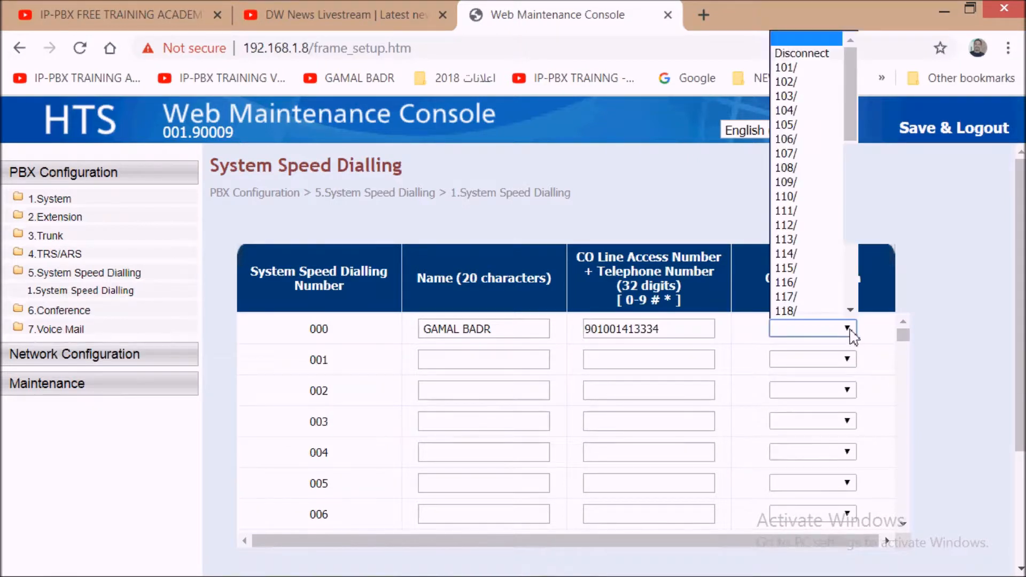
click(821, 59)
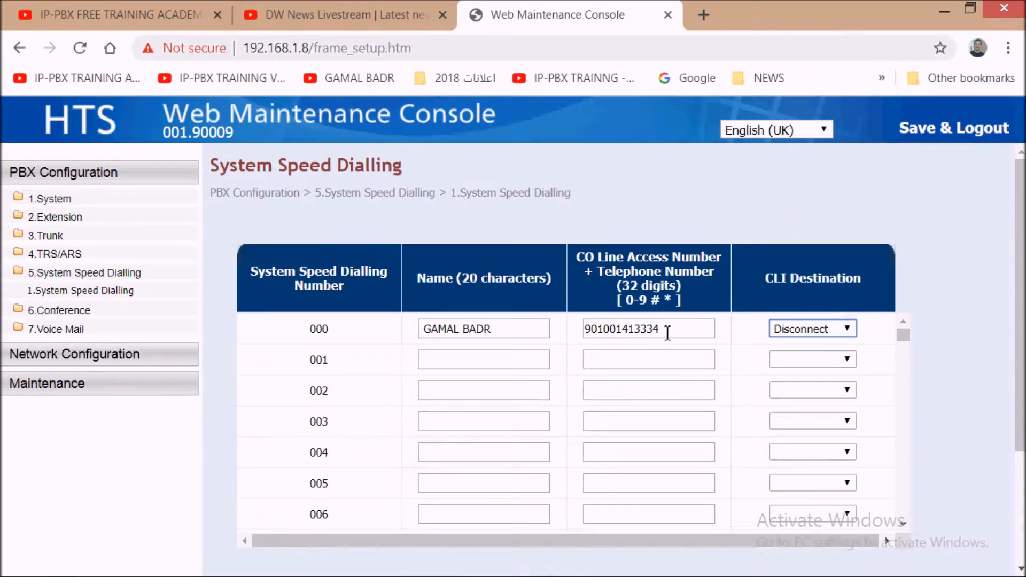
double_click(633, 329)
drag(633, 330, 602, 330)
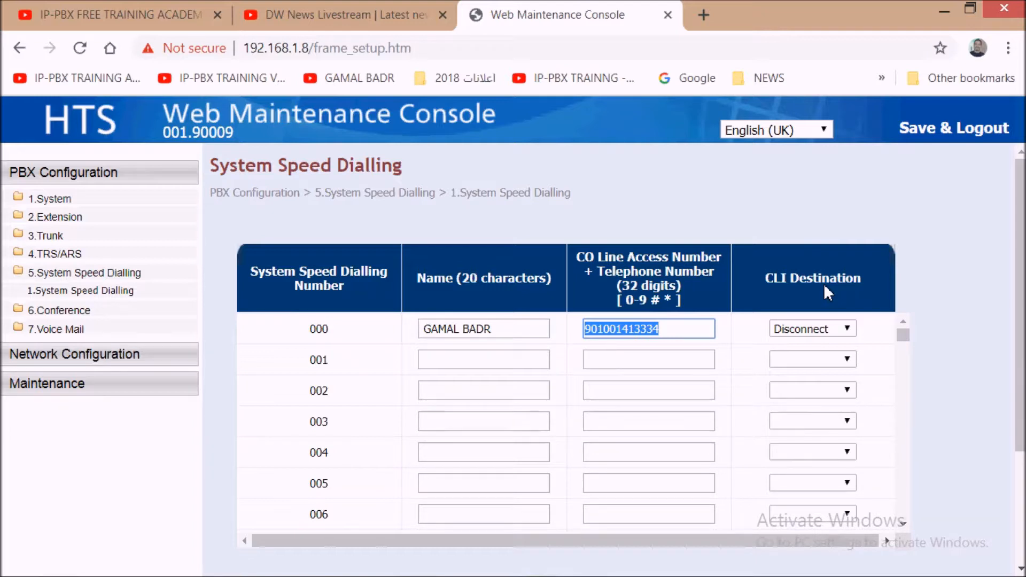
Step: Switch entry 000's CLI Destination to 101/, then to 502/DISA
click(847, 330)
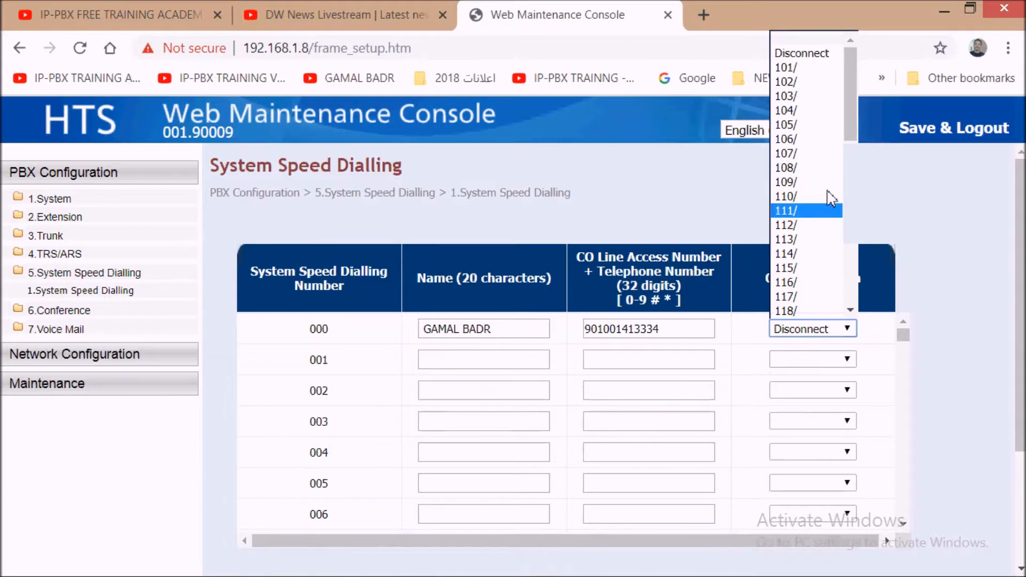
click(789, 73)
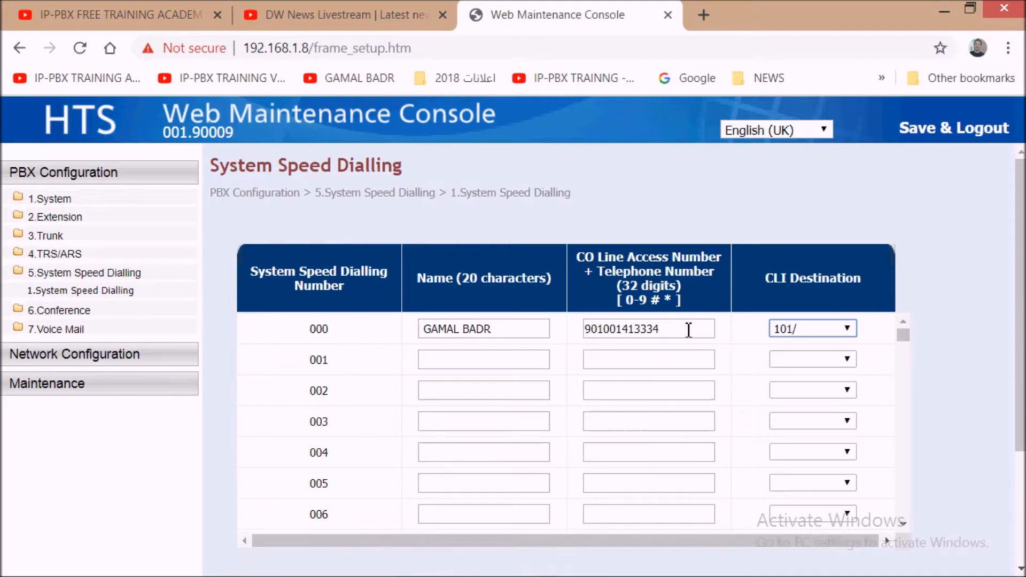
click(848, 328)
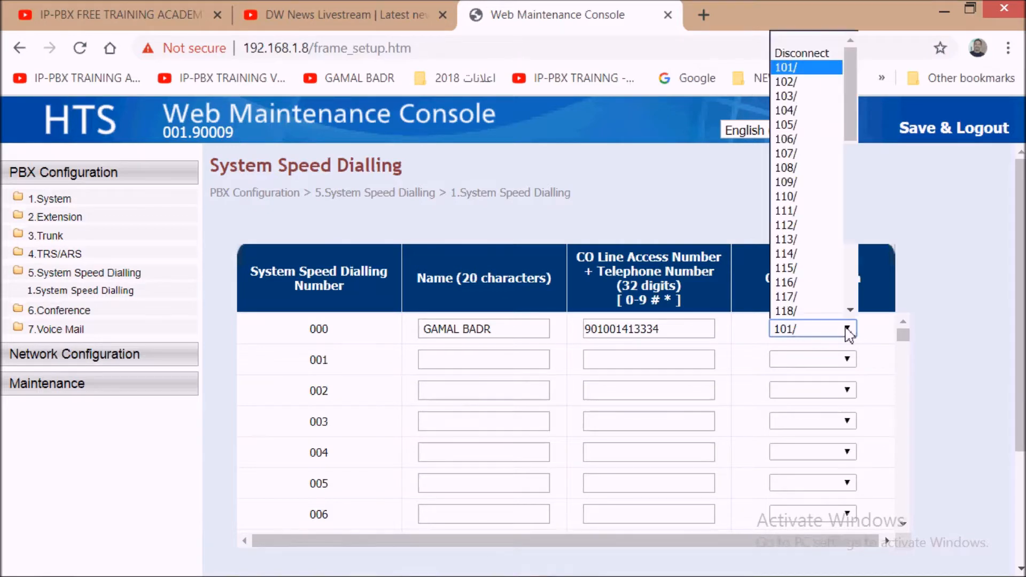
drag(852, 138, 851, 204)
click(806, 230)
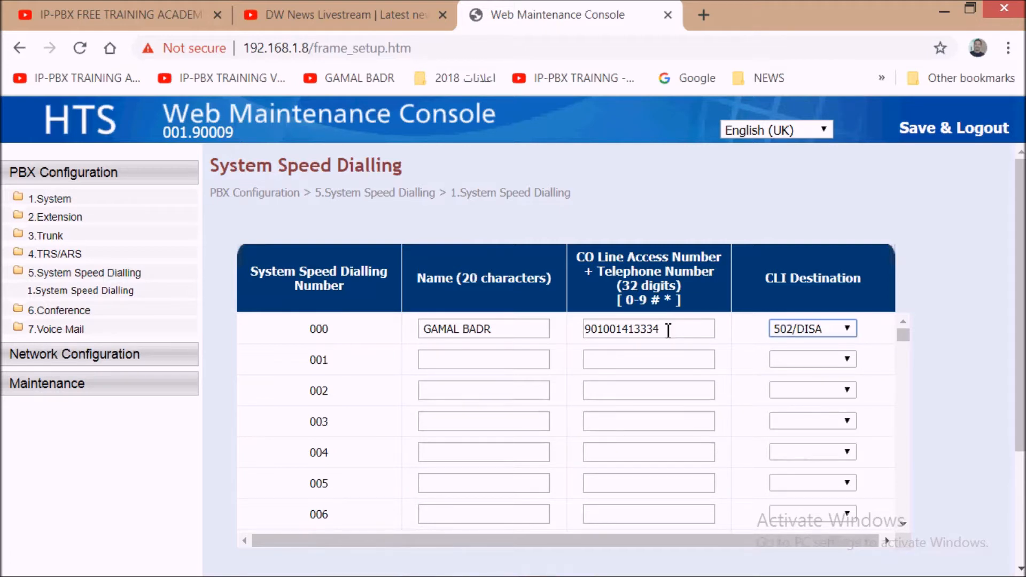
Step: Change entry 000's CLI Destination to 601/Group, then to 691/Meet Me
double_click(619, 329)
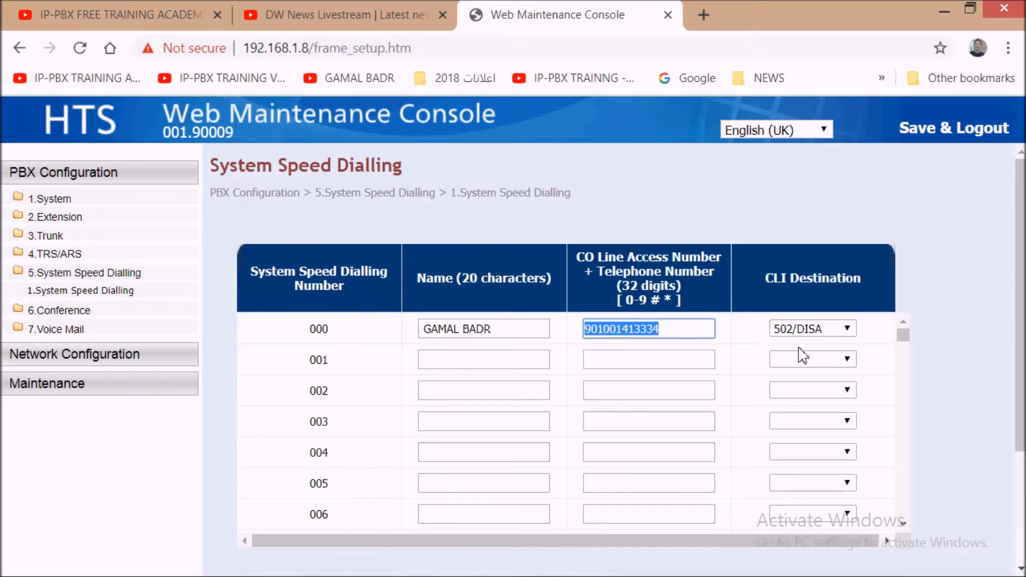
click(847, 328)
drag(854, 184, 851, 246)
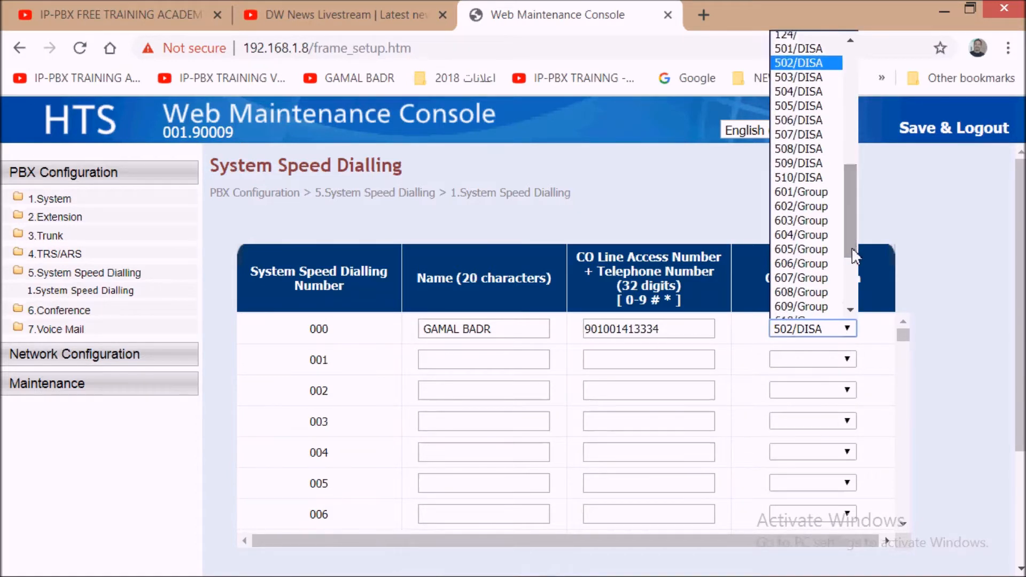
click(808, 192)
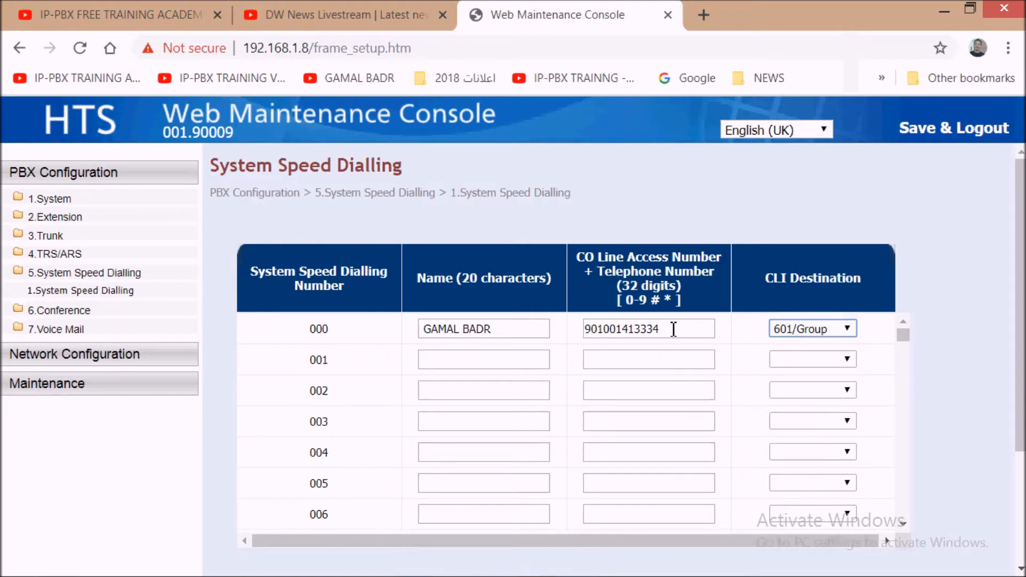
click(846, 328)
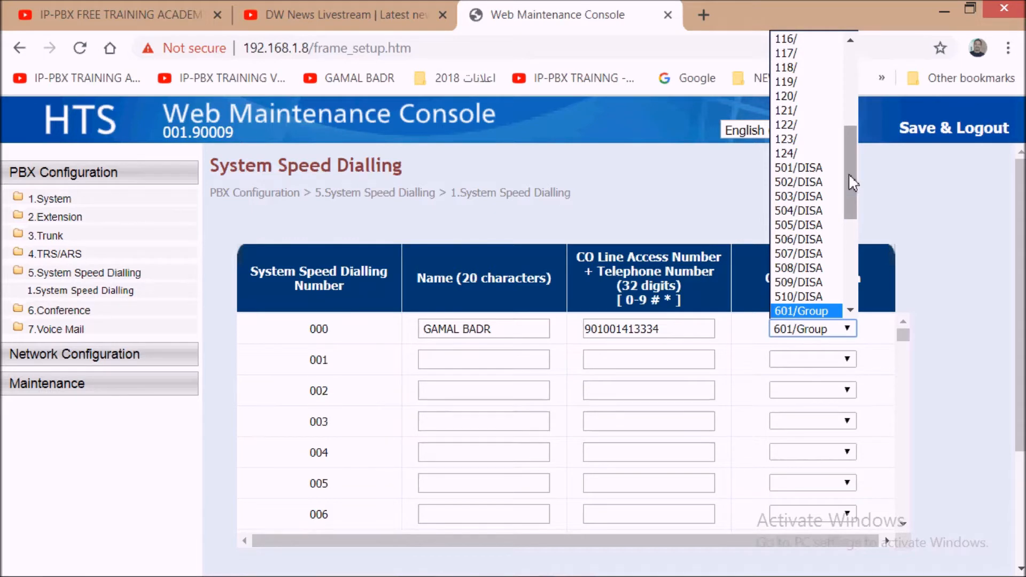
drag(849, 175, 854, 268)
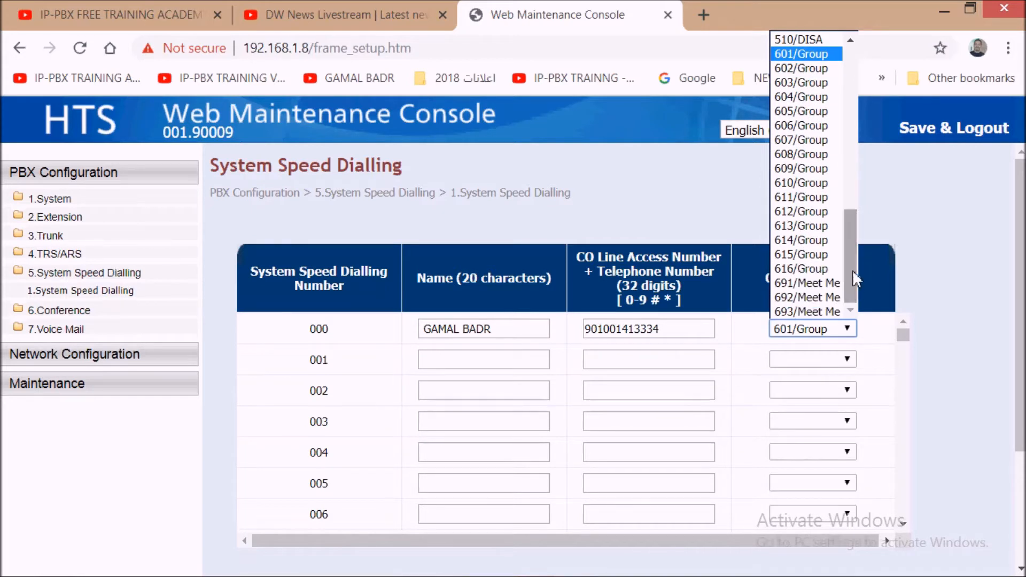
click(821, 284)
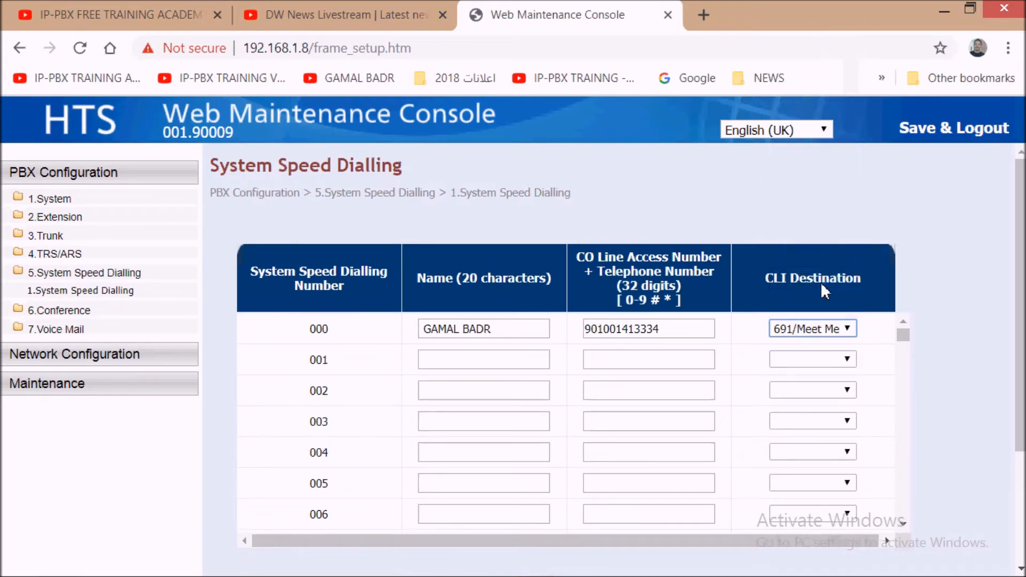
click(849, 331)
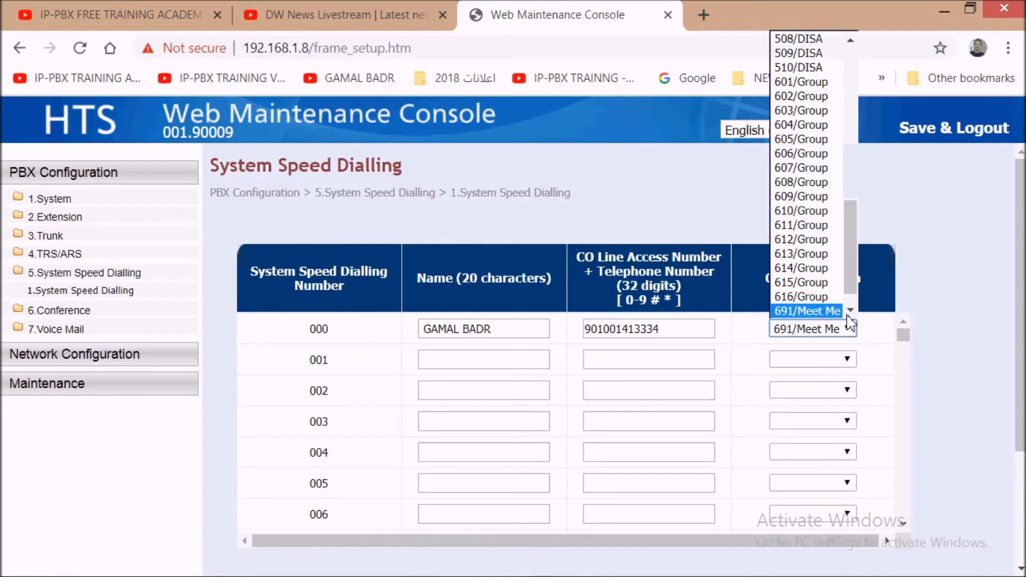
drag(845, 265, 852, 86)
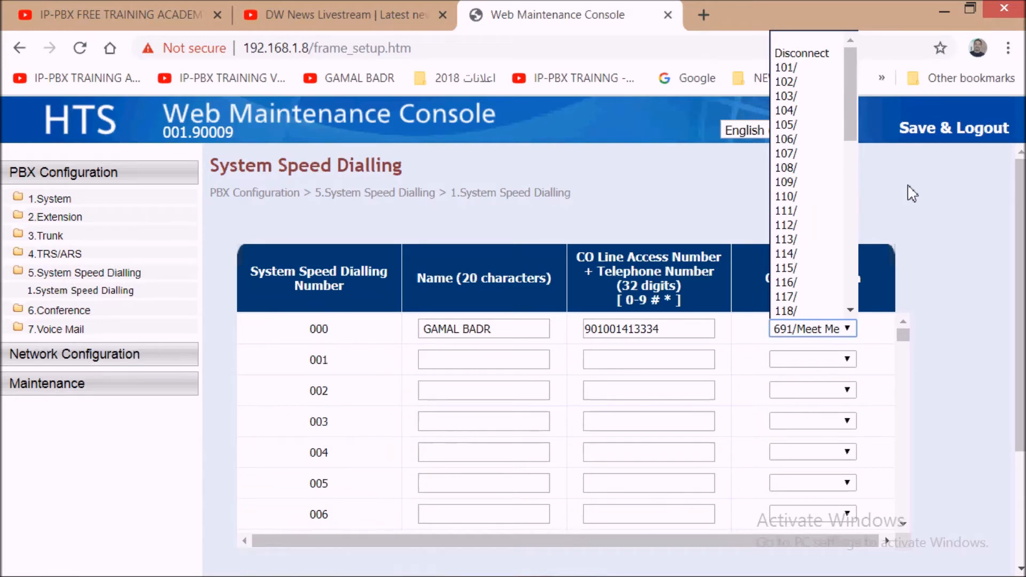
Step: Return entry 000's CLI Destination to Disconnect and close the list
click(813, 53)
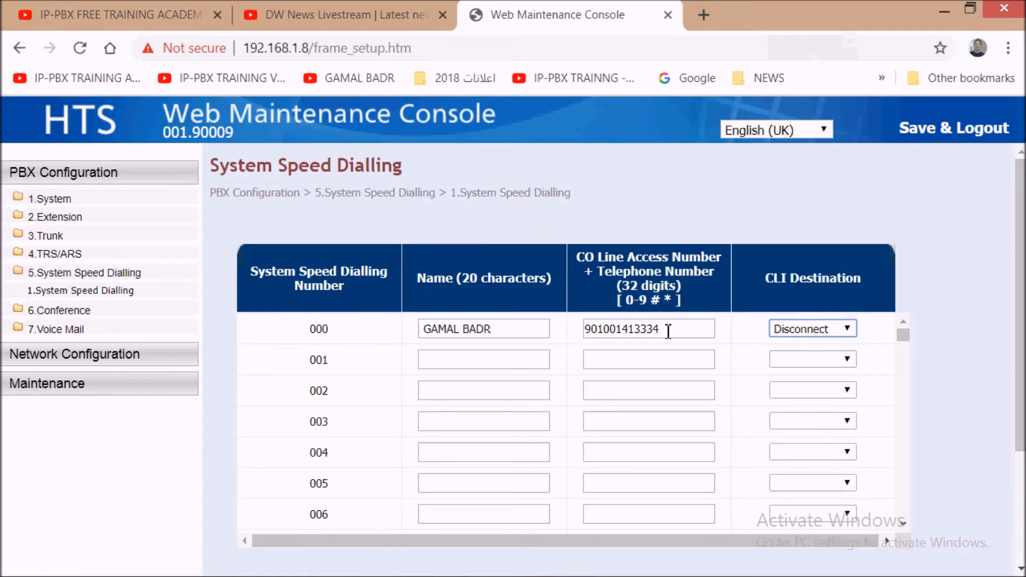
click(848, 330)
click(849, 330)
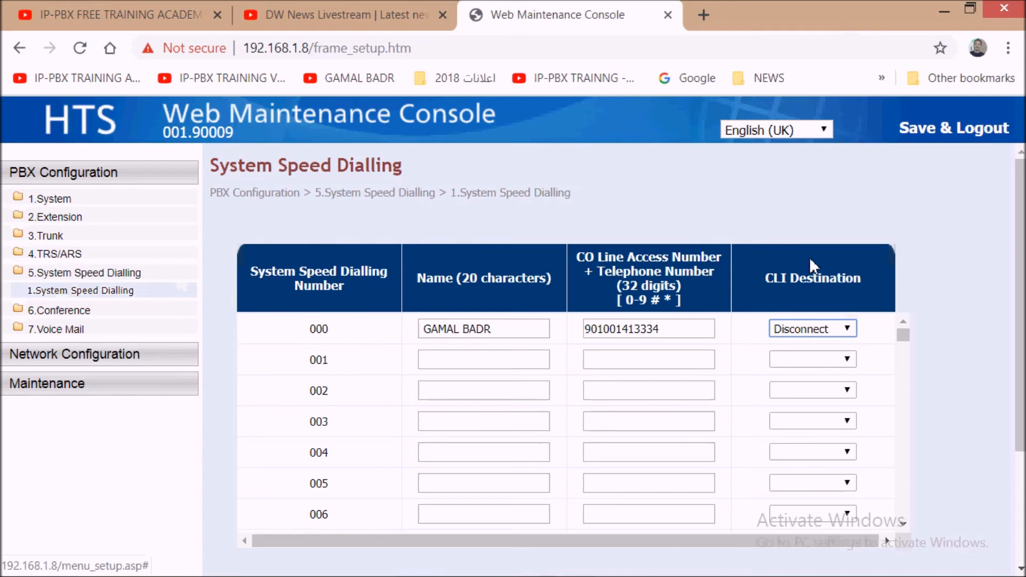
Step: Apply the System Speed Dialling table so entry 000 is saved
scroll(1019, 347, down, 3)
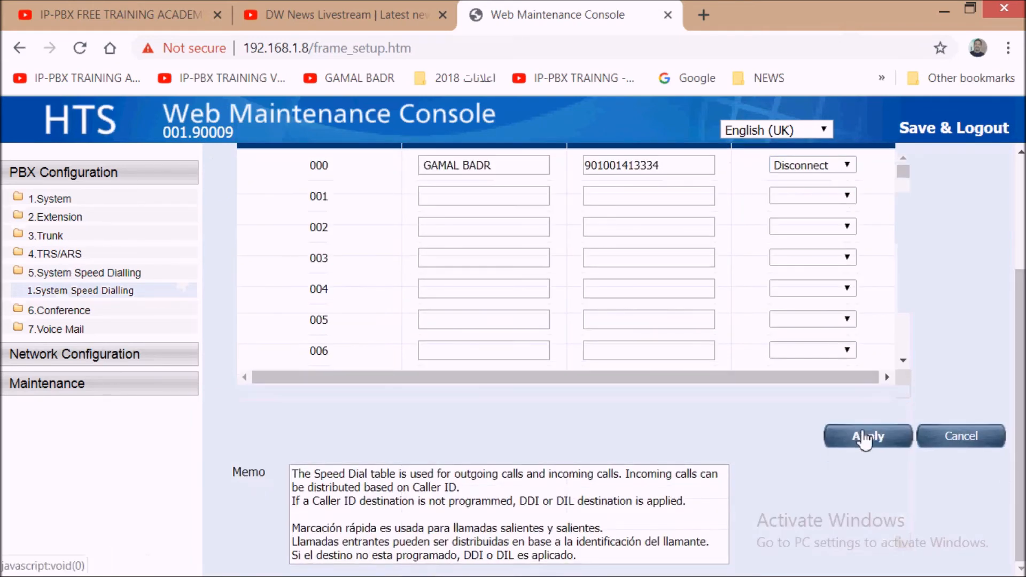
click(863, 434)
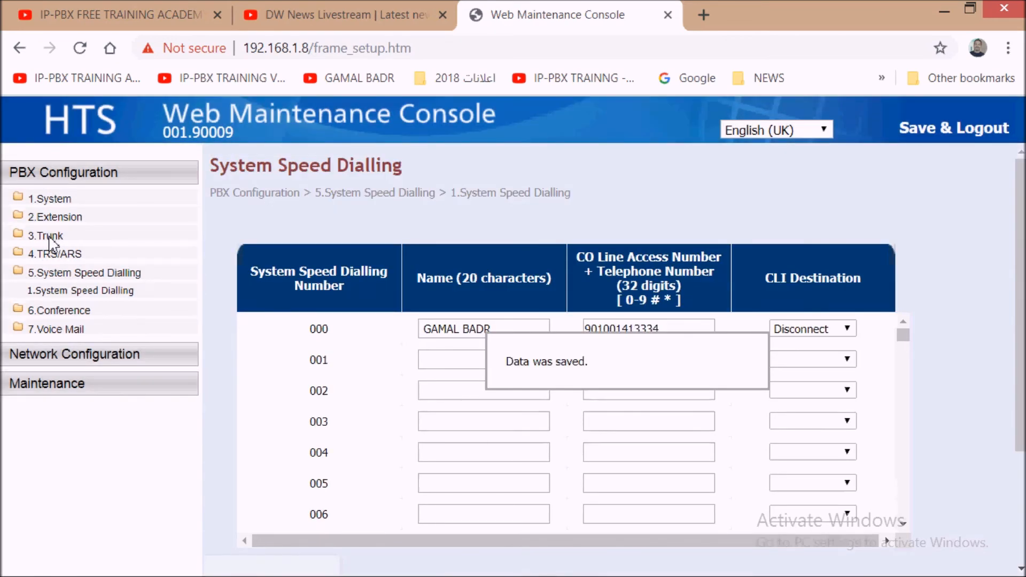
Step: Return to Trunk > Caller ID Modify & Block to confirm no-caller-ID blocking remains enabled
click(50, 237)
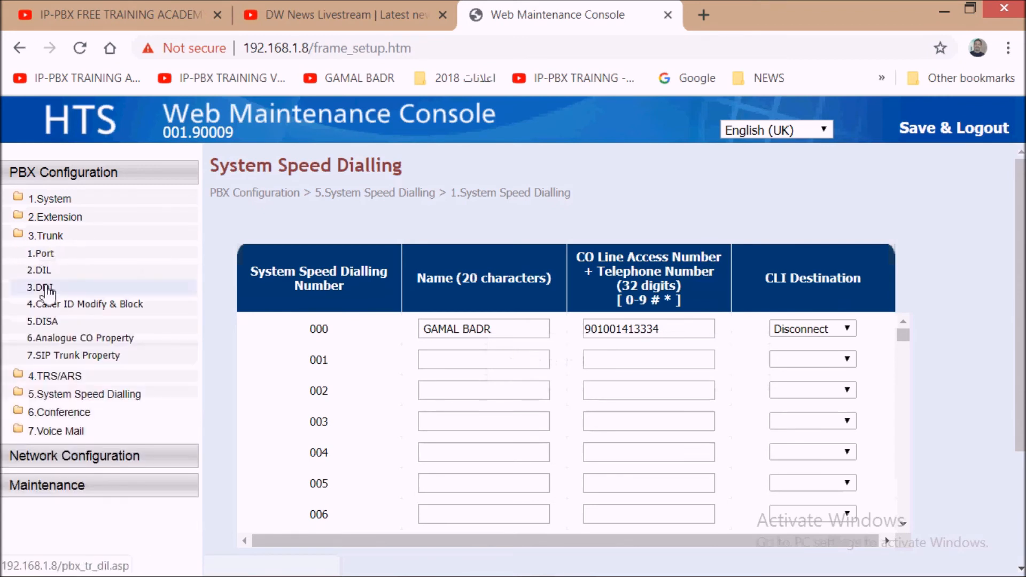
click(53, 303)
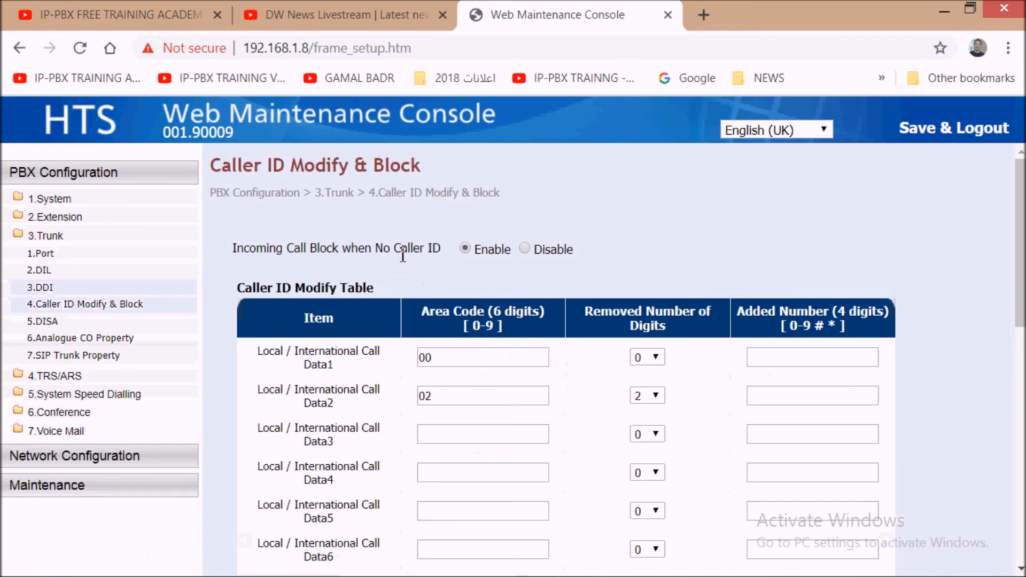
drag(378, 249, 448, 252)
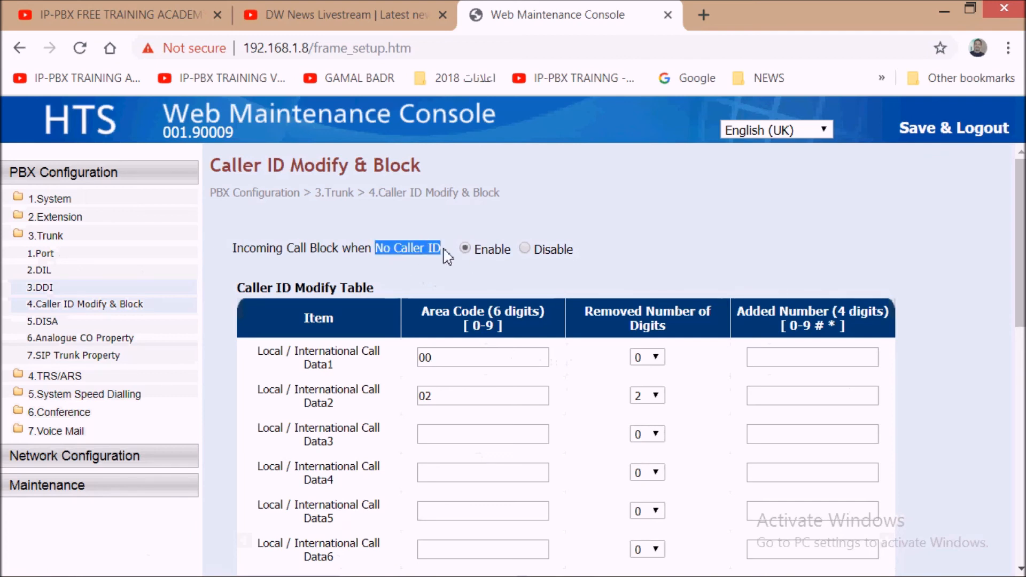
click(464, 219)
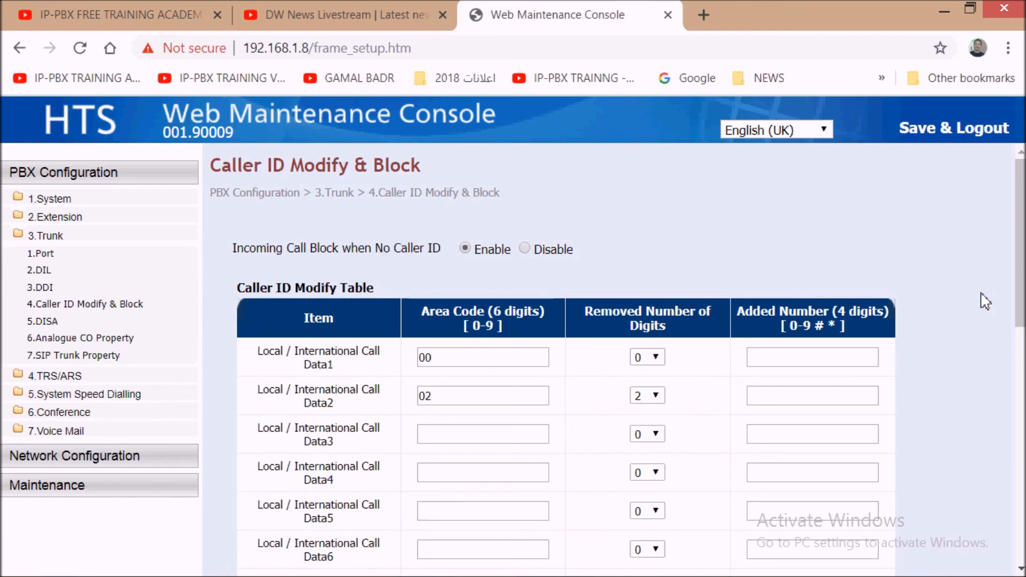